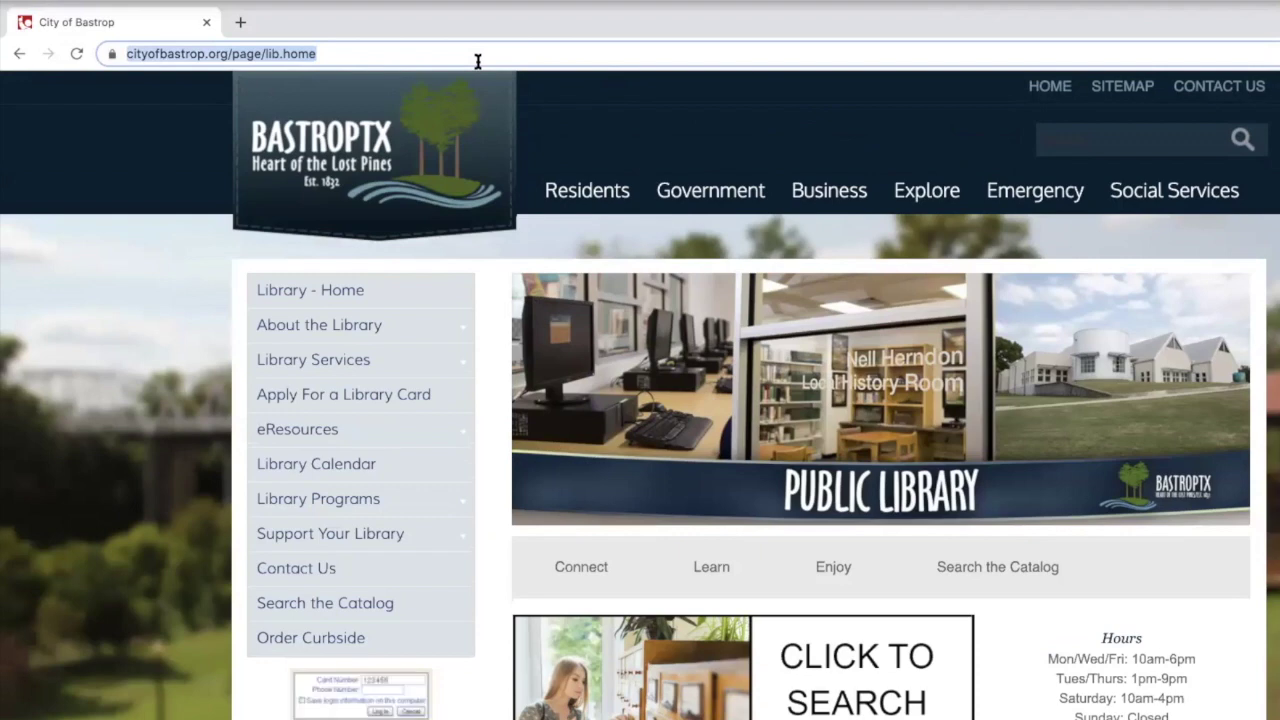
# Load bastroplibrary.beanstack.org in the browser
pyautogui.write('bastroplibrary.beanstack.org')
pyautogui.press('Return')
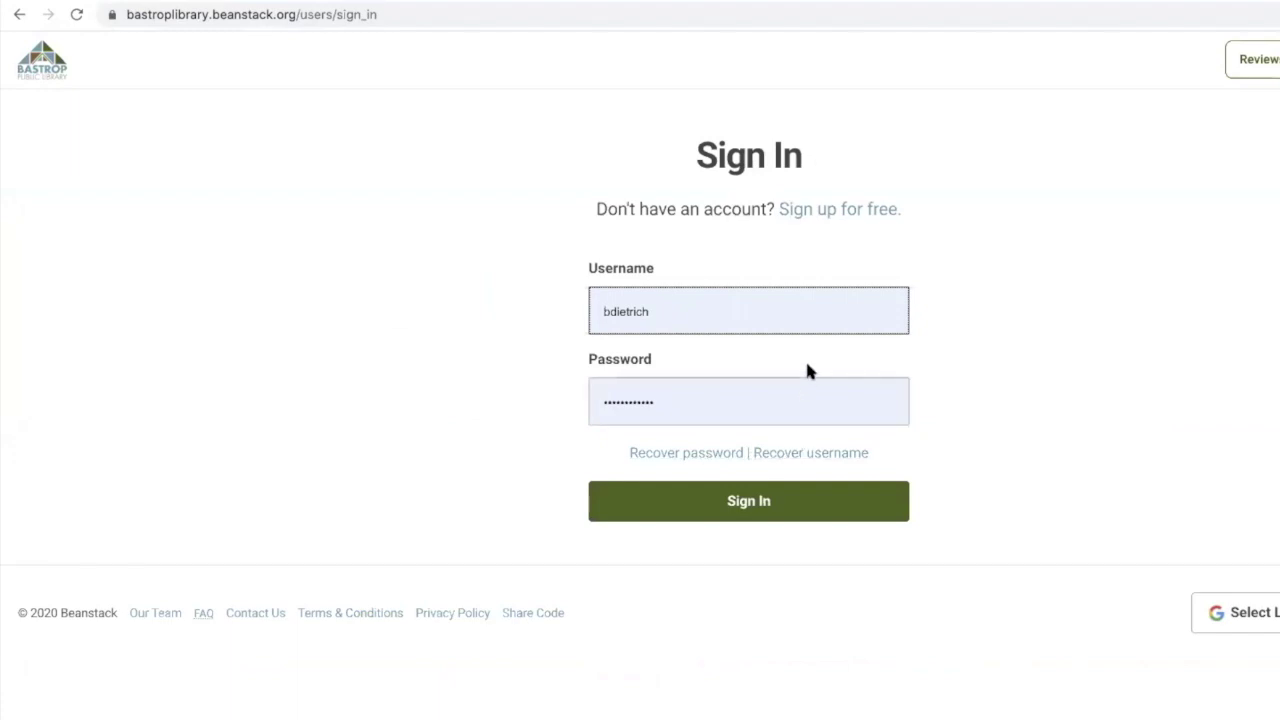
# Start a free sign-up and scroll down to the Summer Reading Program 2020 Register options
pyautogui.click(843, 210)
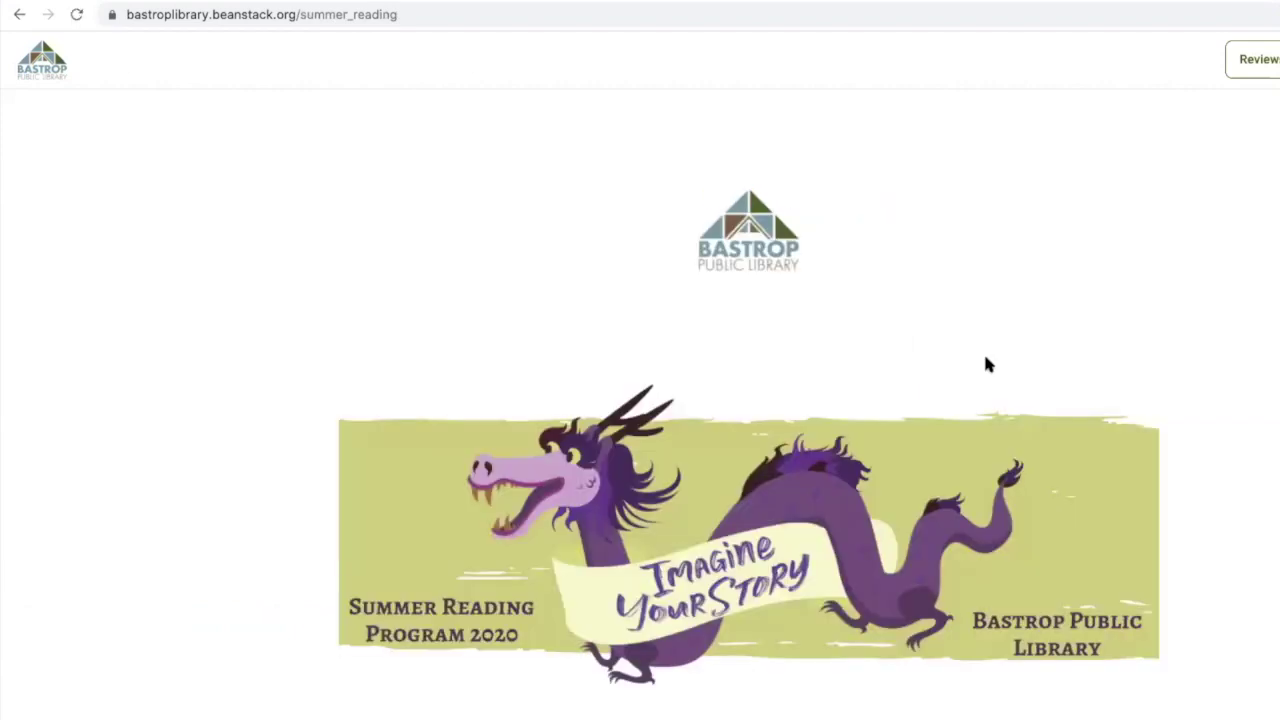
pyautogui.scroll(-4, 1047, 344)
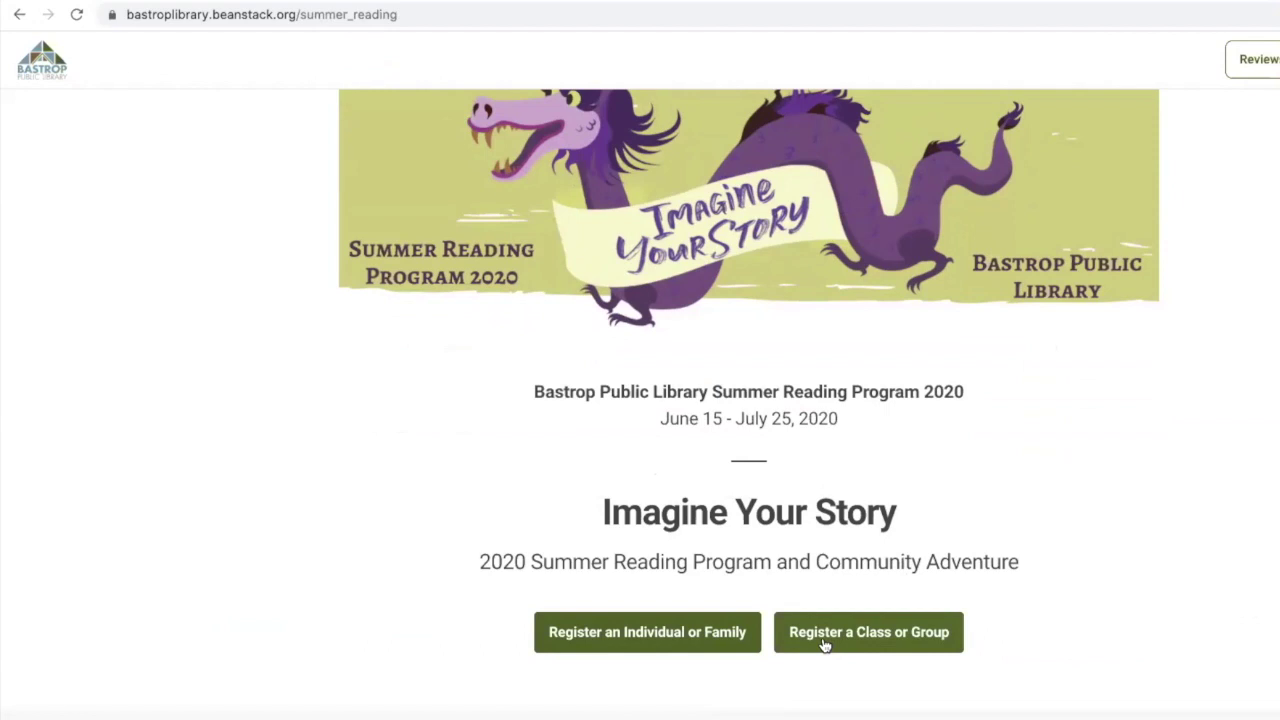
# Register an individual as the reader and enter the adult's first and last name
pyautogui.click(652, 640)
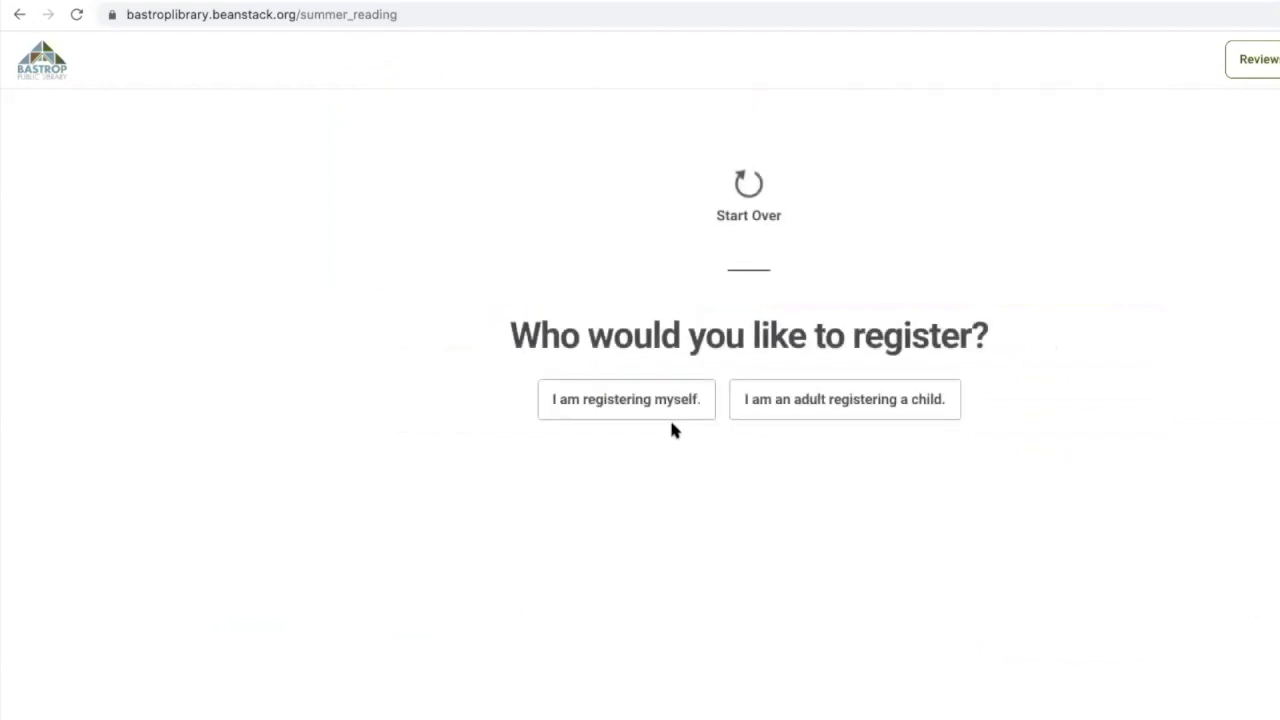
pyautogui.click(657, 400)
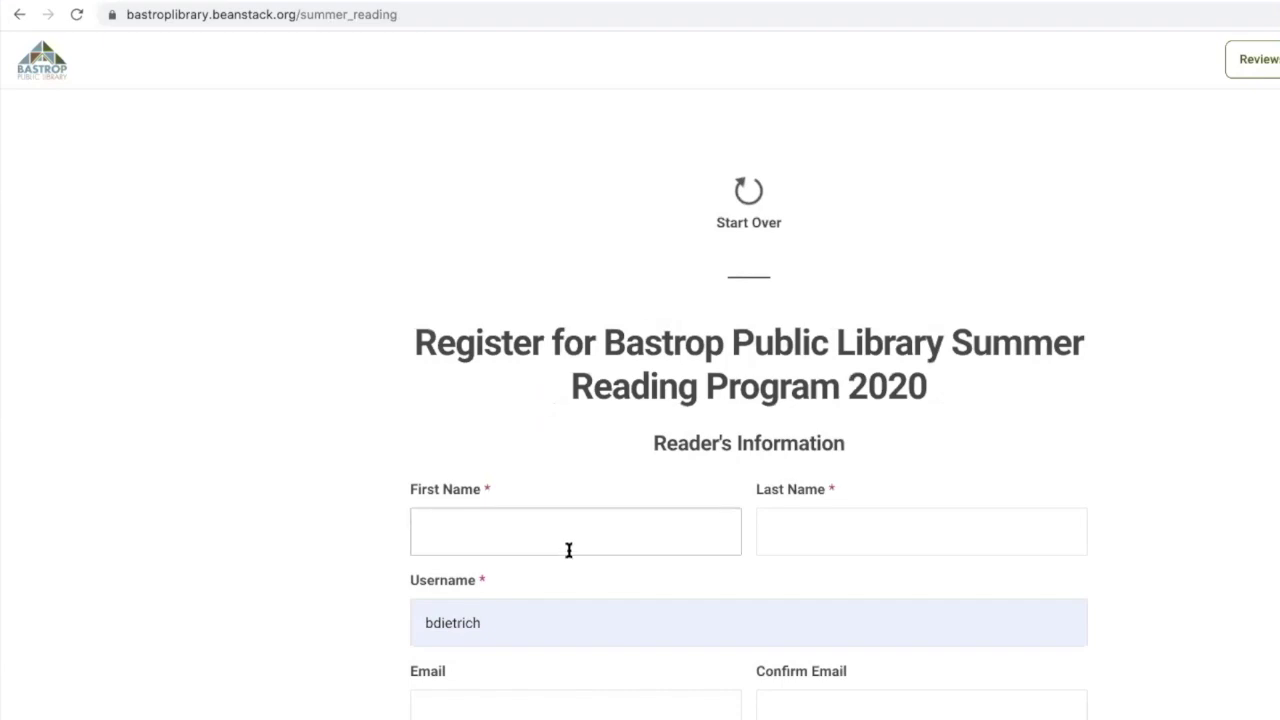
pyautogui.click(568, 553)
pyautogui.press('Tab')
pyautogui.press('Tab')
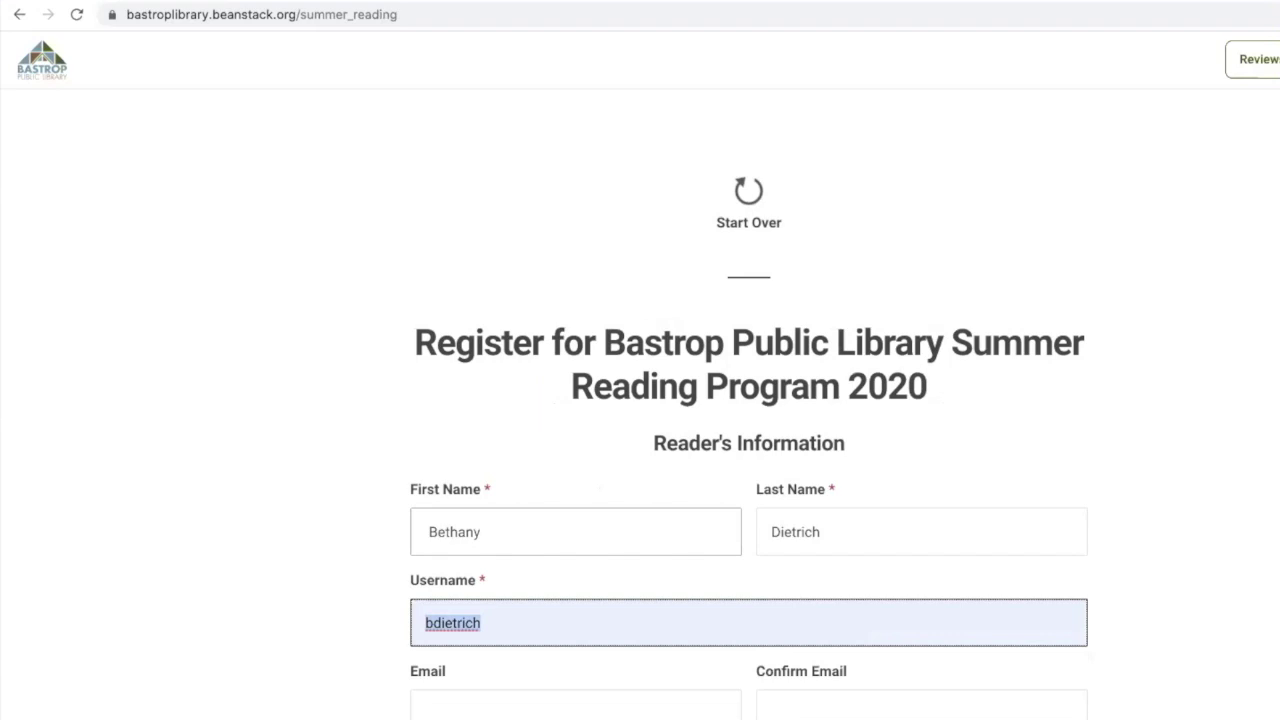
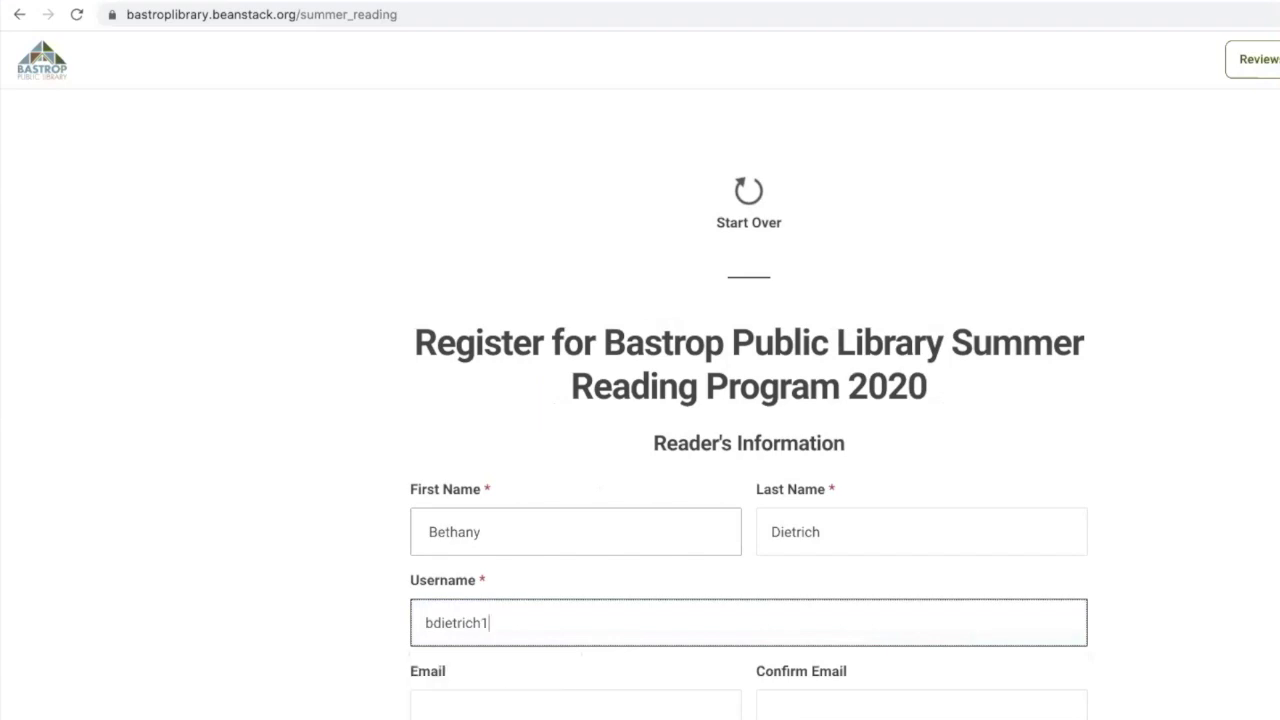
# Enter the account username, then the e-mail address and its confirmation
pyautogui.press('Tab')
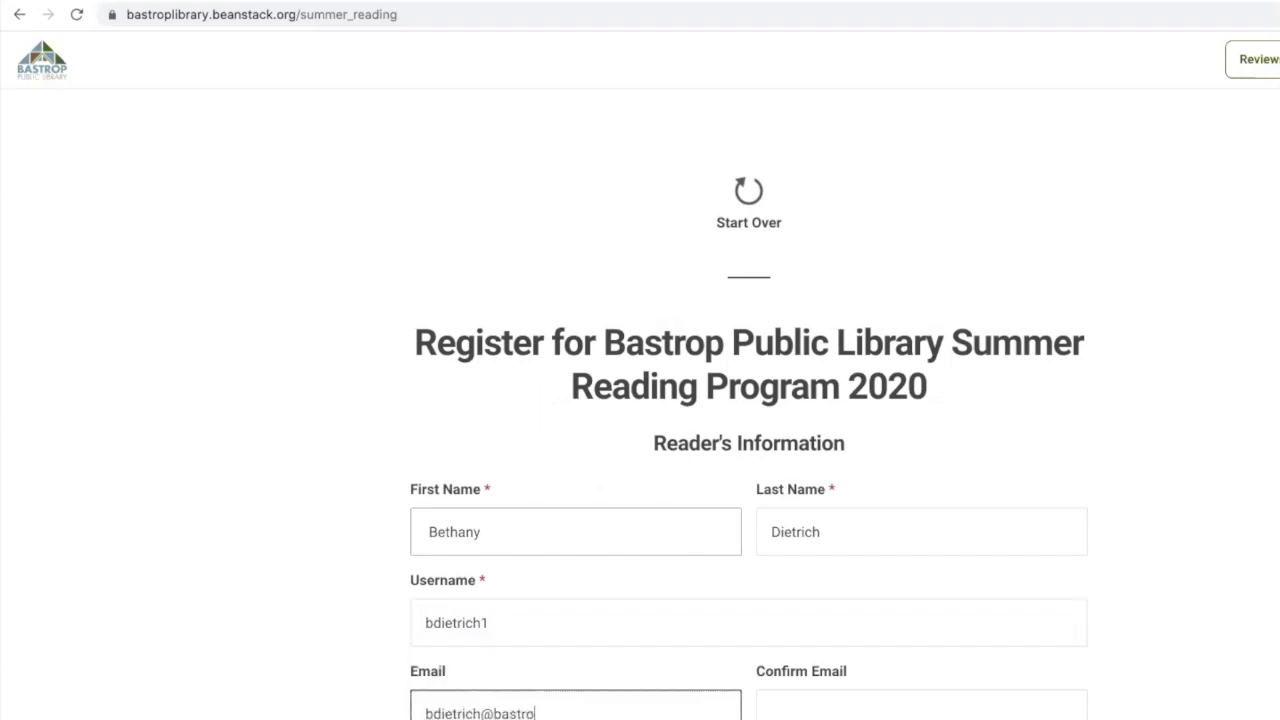
pyautogui.press('Tab')
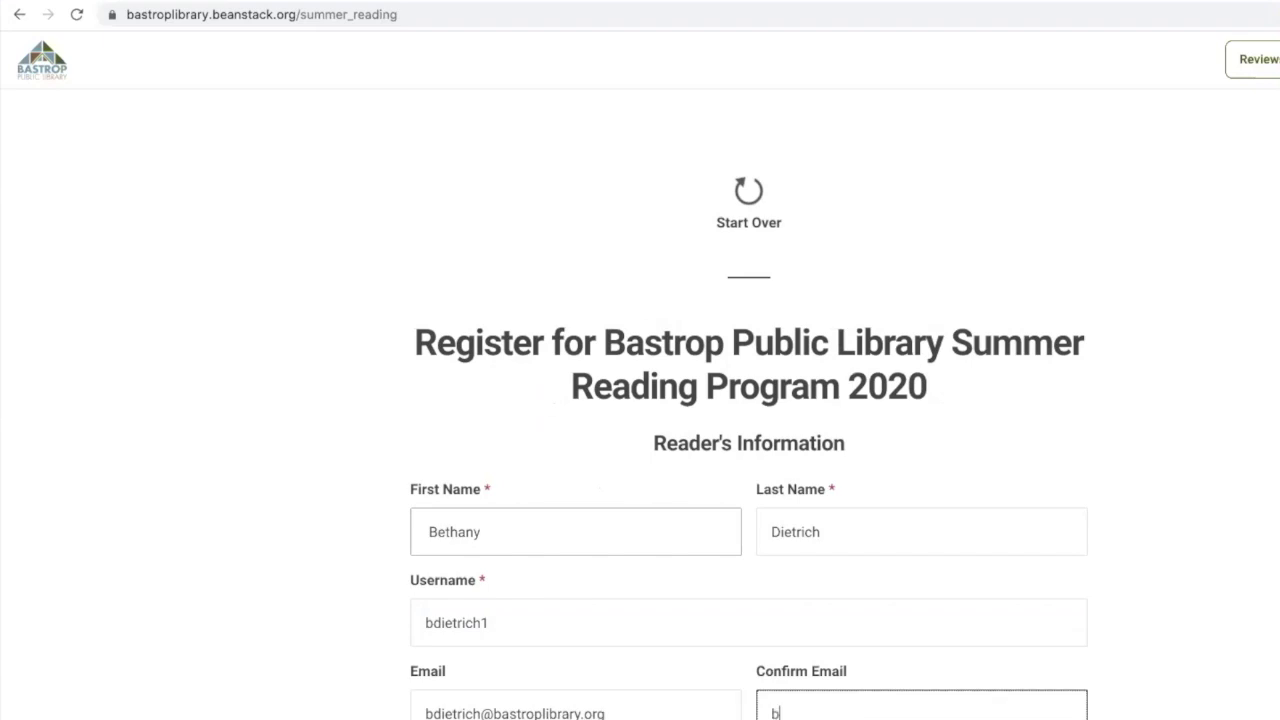
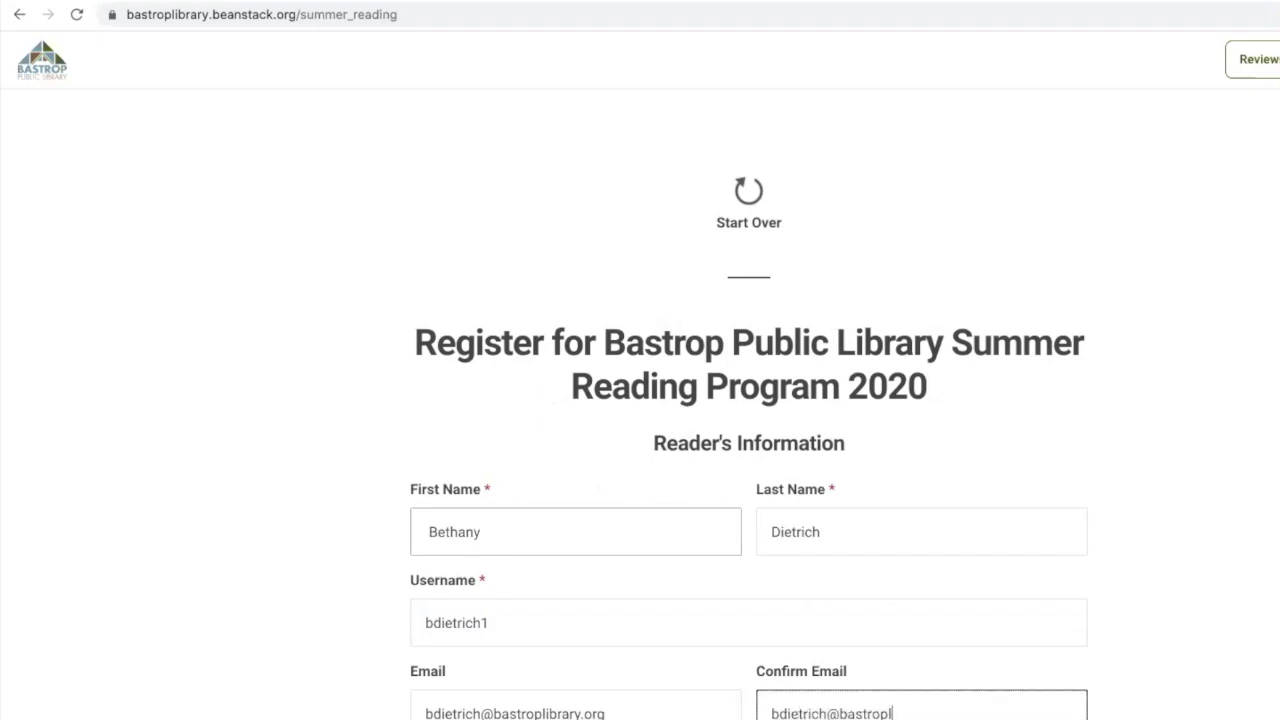
pyautogui.press('Tab')
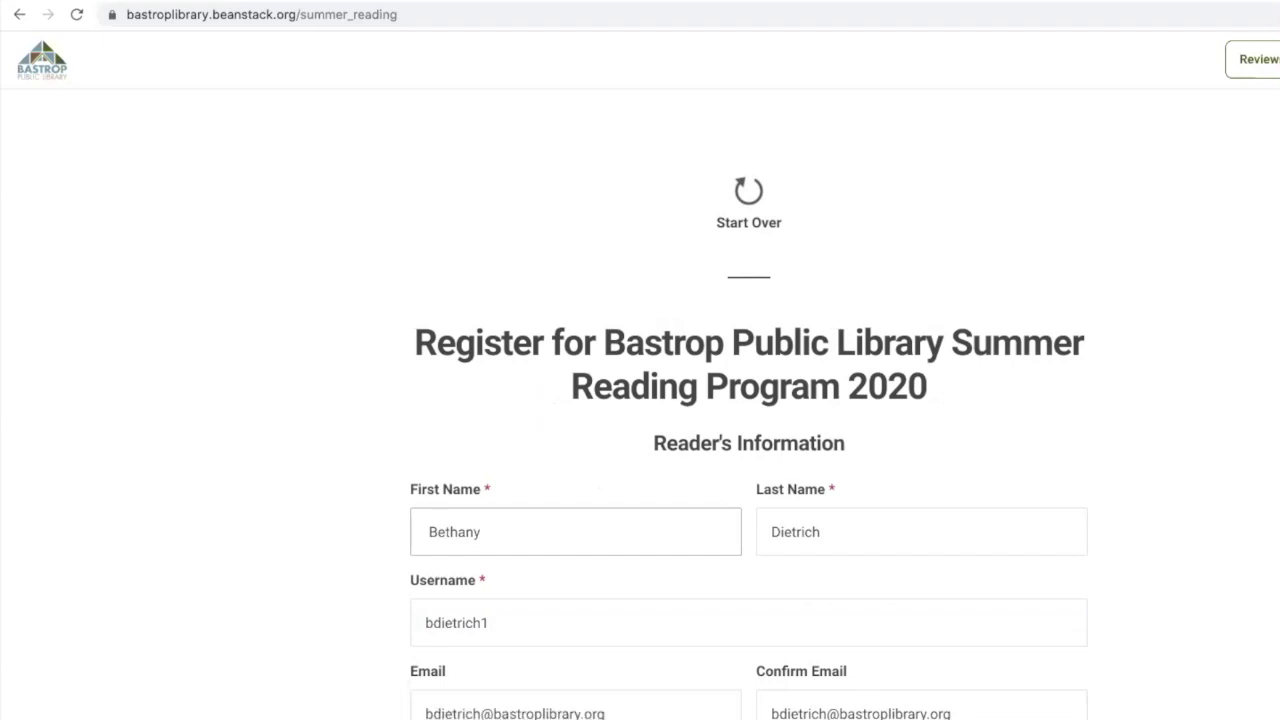
pyautogui.press('Tab')
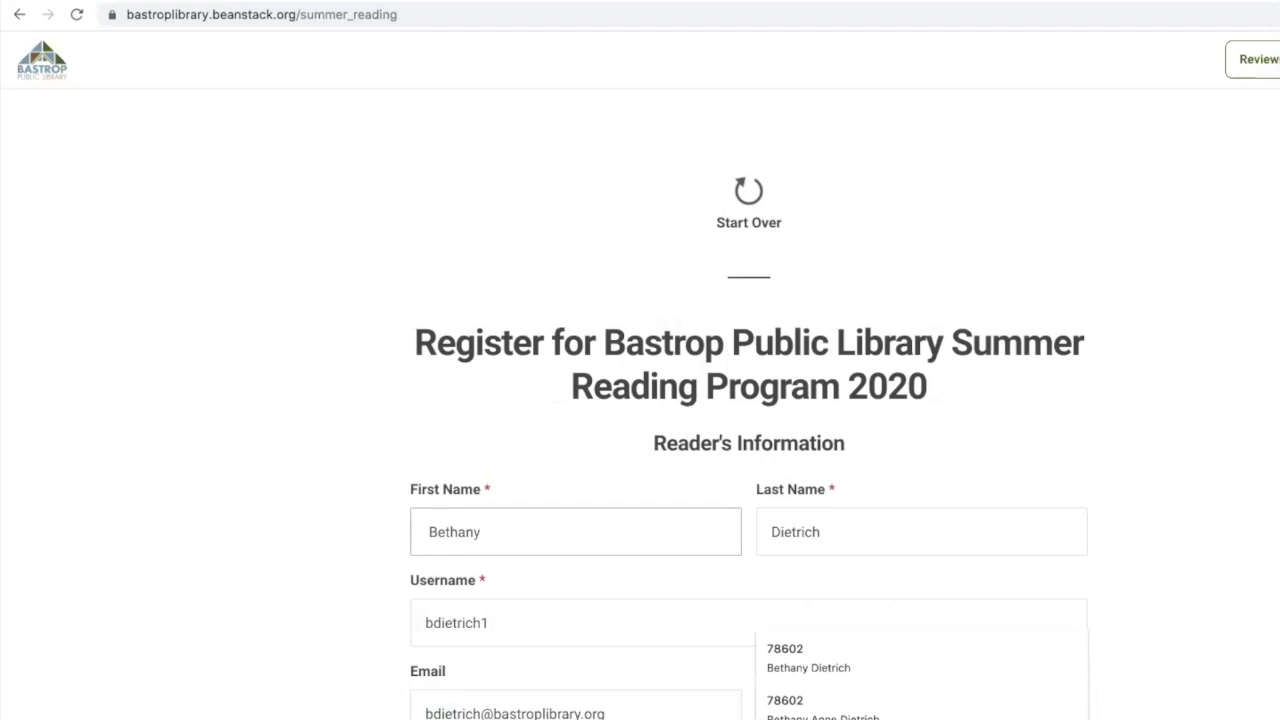
# Set the account password
pyautogui.scroll(-3, 572, 540)
pyautogui.press('Tab')
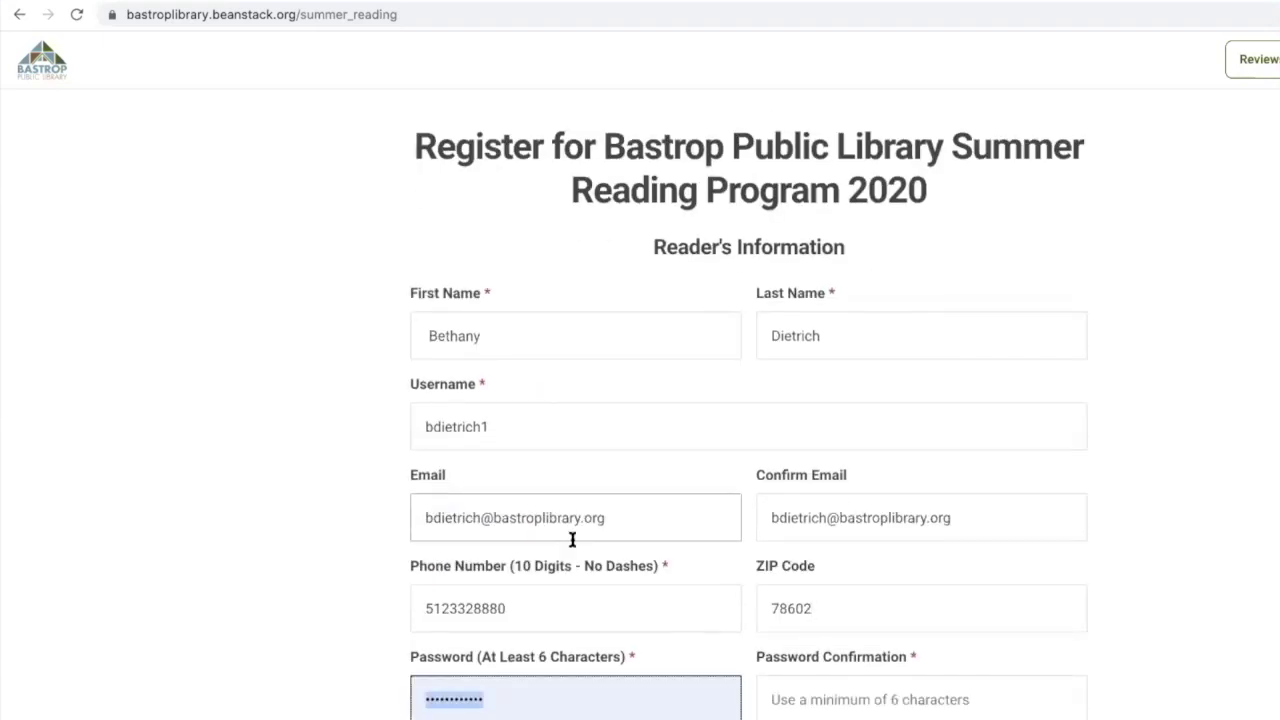
pyautogui.write('••••••••')
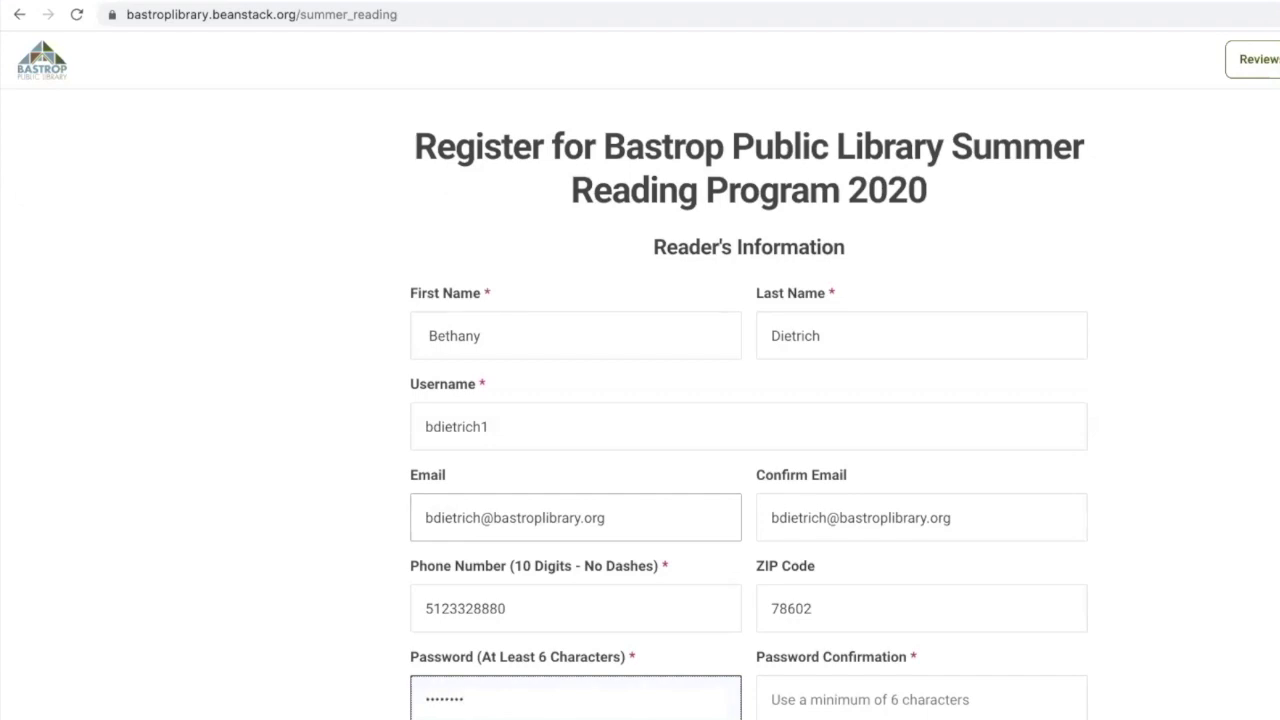
pyautogui.press('Tab')
pyautogui.write('••••••••')
pyautogui.scroll(-3, 748, 400)
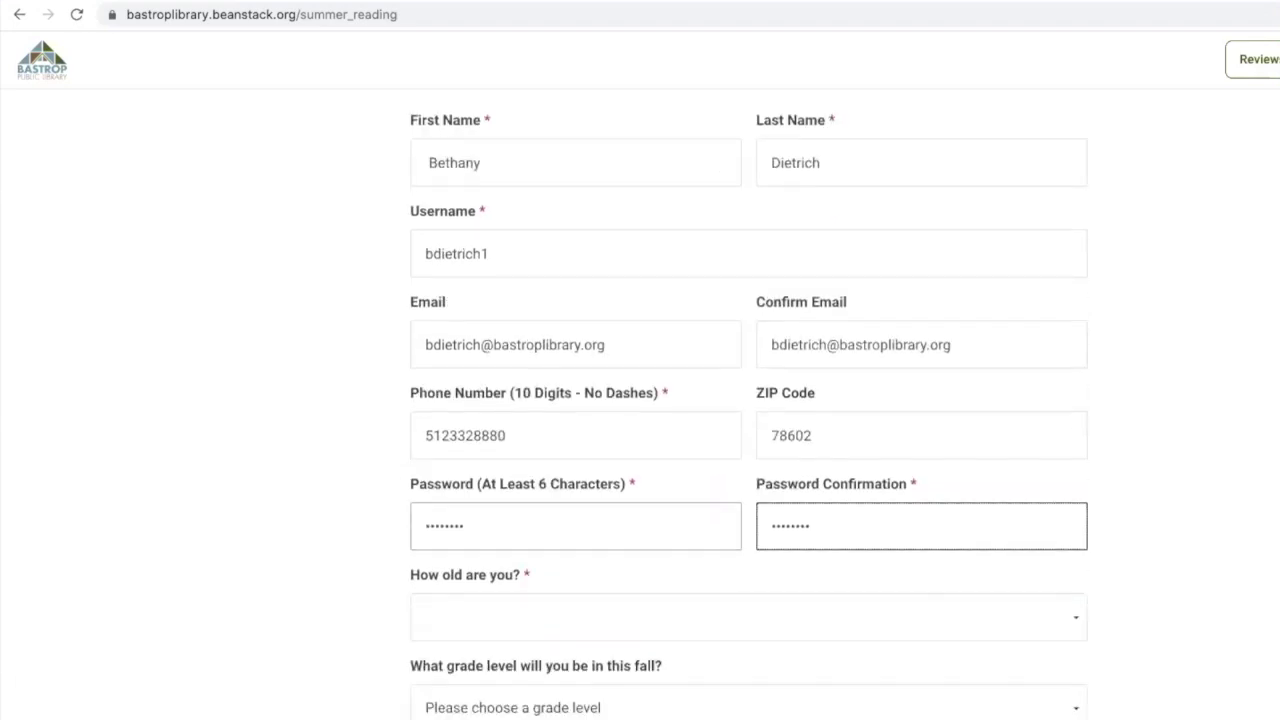
# Set age 31, leave grade blank, choose a residency status, and submit the form
pyautogui.click(466, 609)
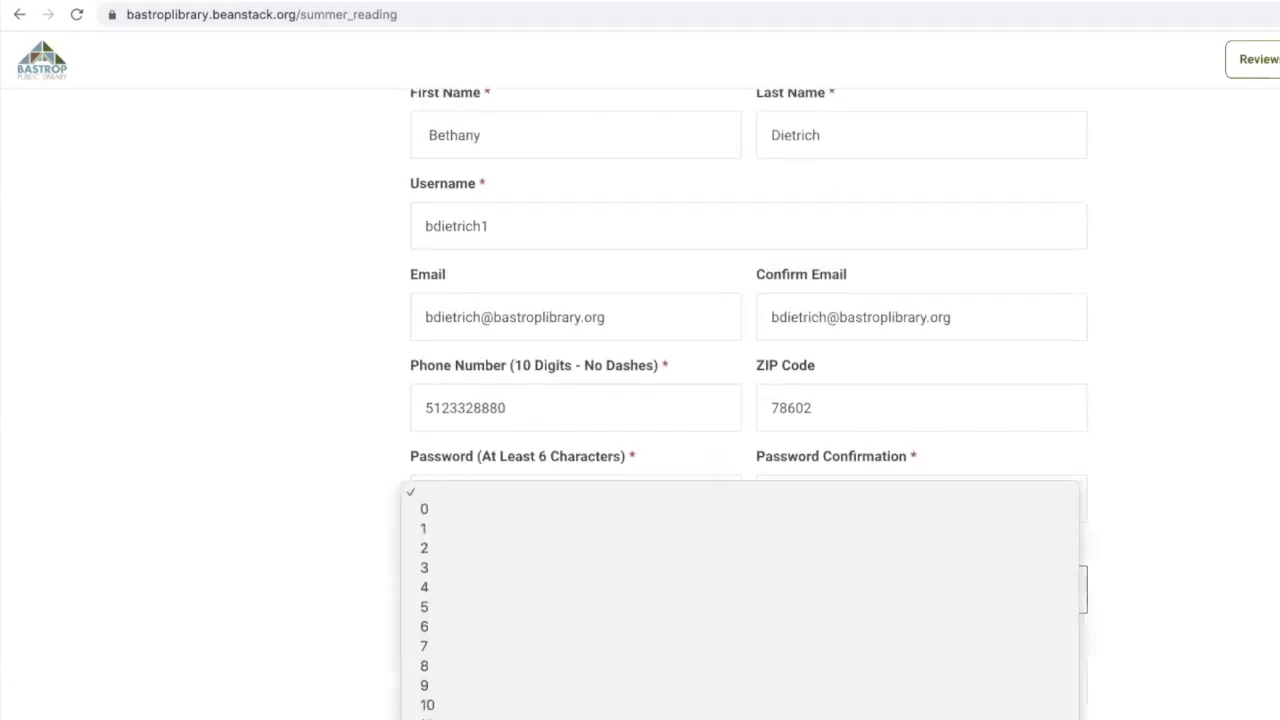
pyautogui.scroll(-5, 740, 600)
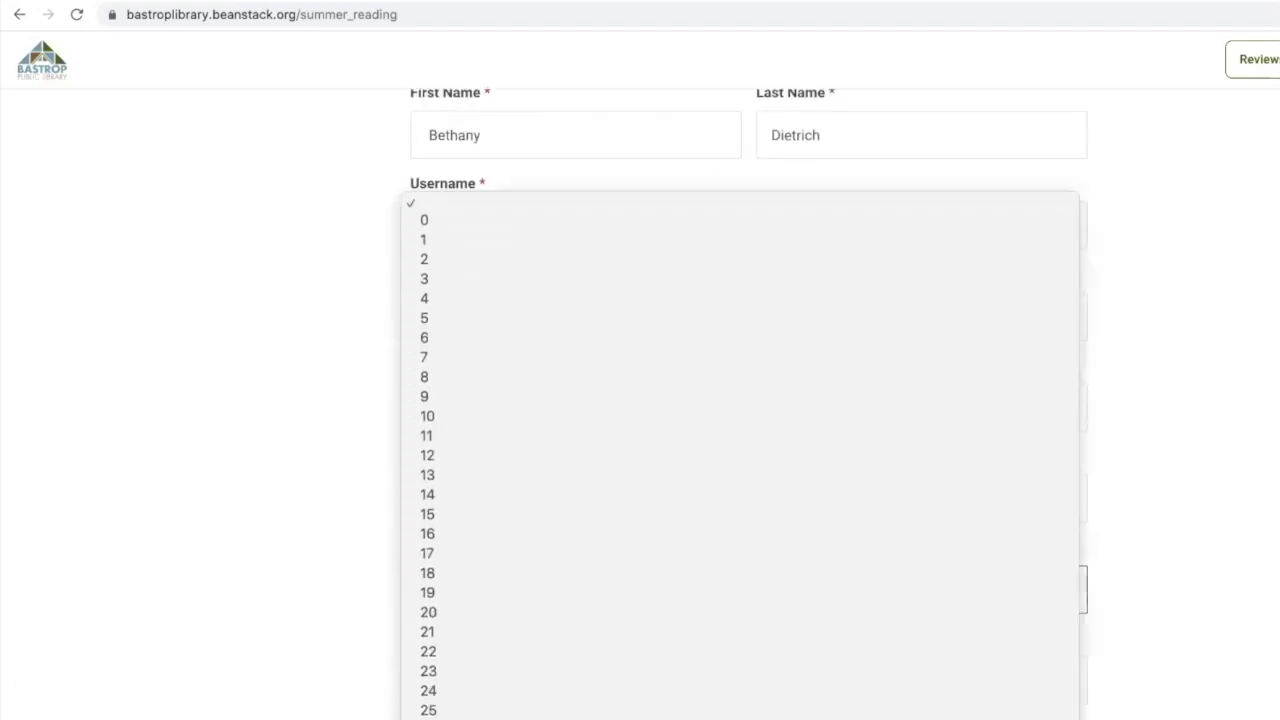
pyautogui.click(428, 718)
pyautogui.click(518, 686)
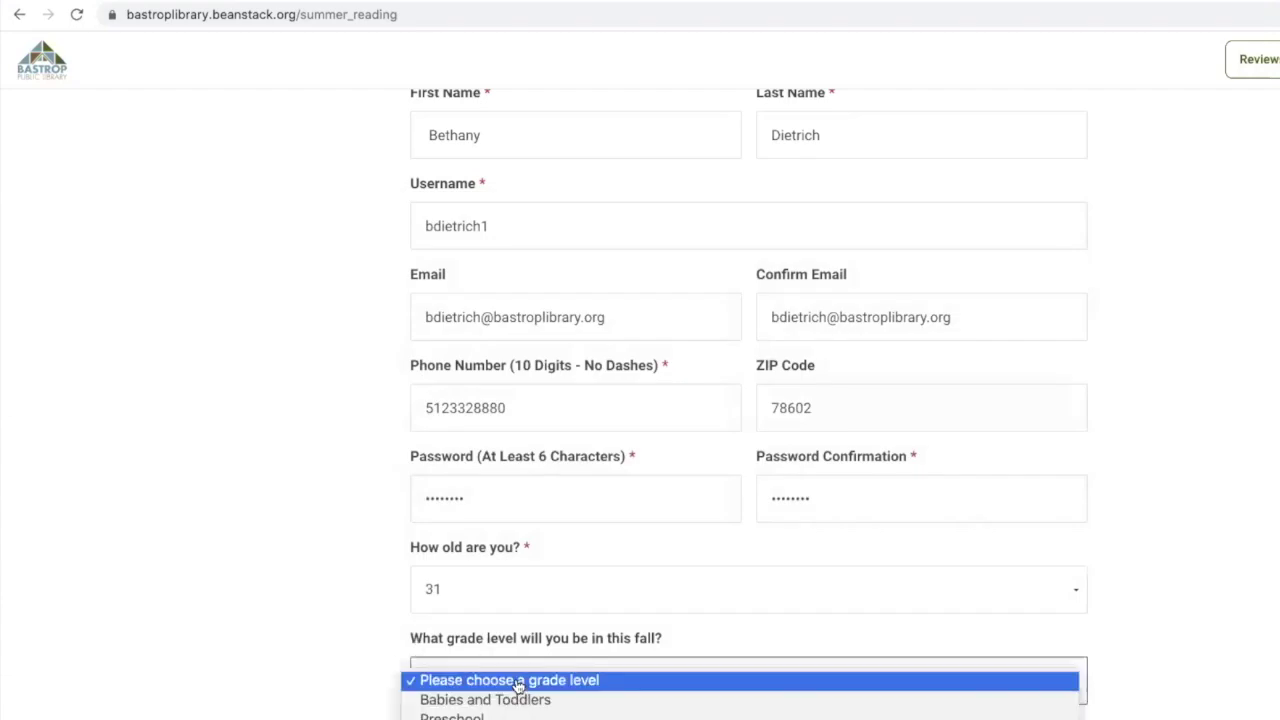
pyautogui.click(284, 656)
pyautogui.scroll(-3, 420, 677)
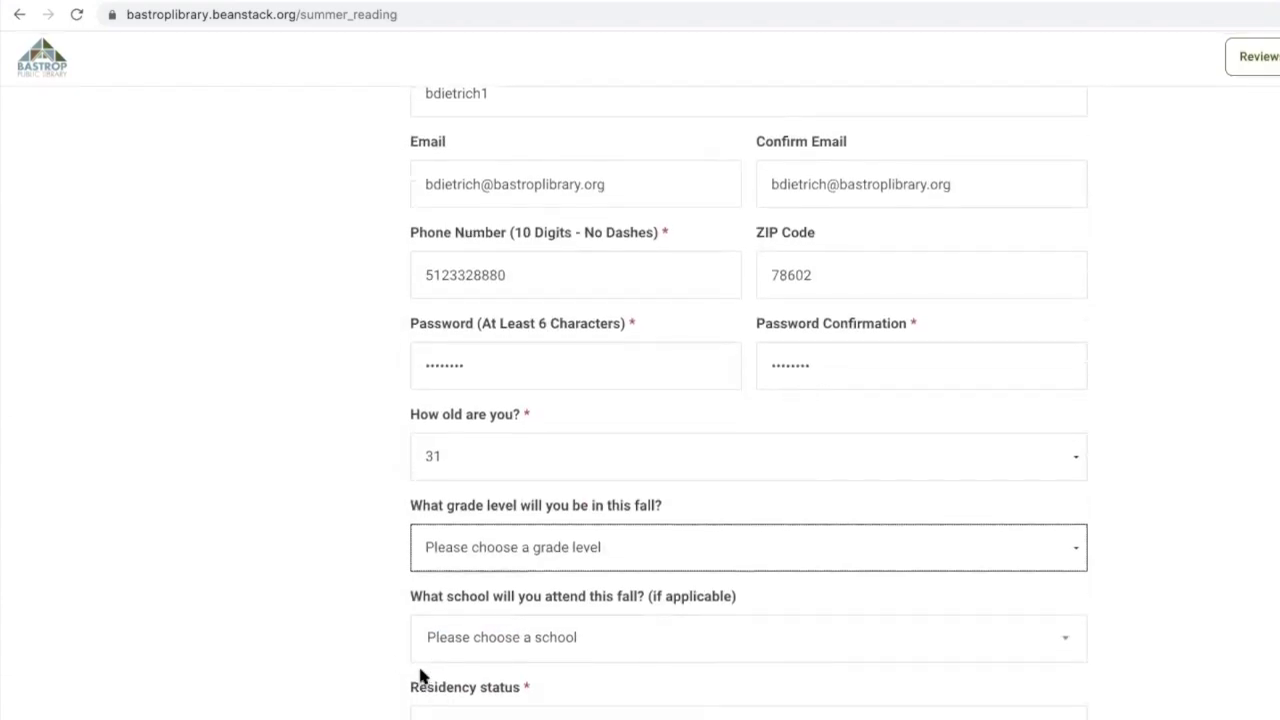
pyautogui.click(528, 716)
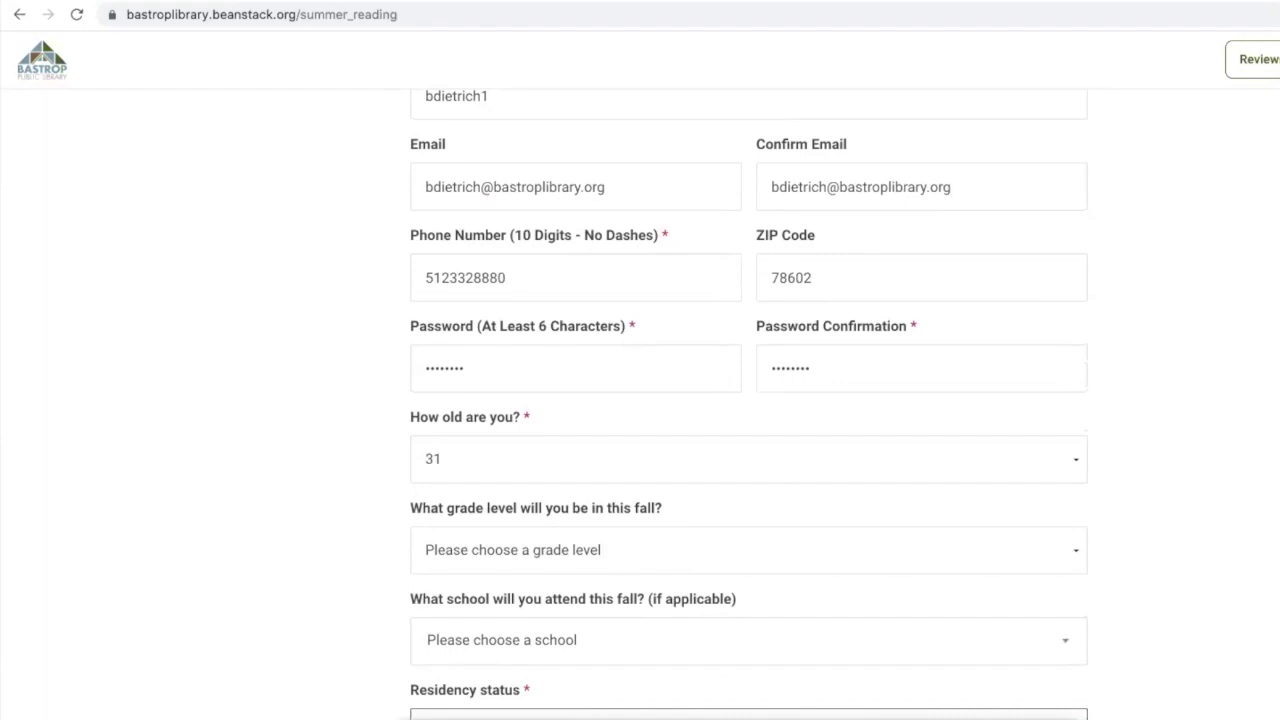
pyautogui.click(528, 718)
pyautogui.click(290, 650)
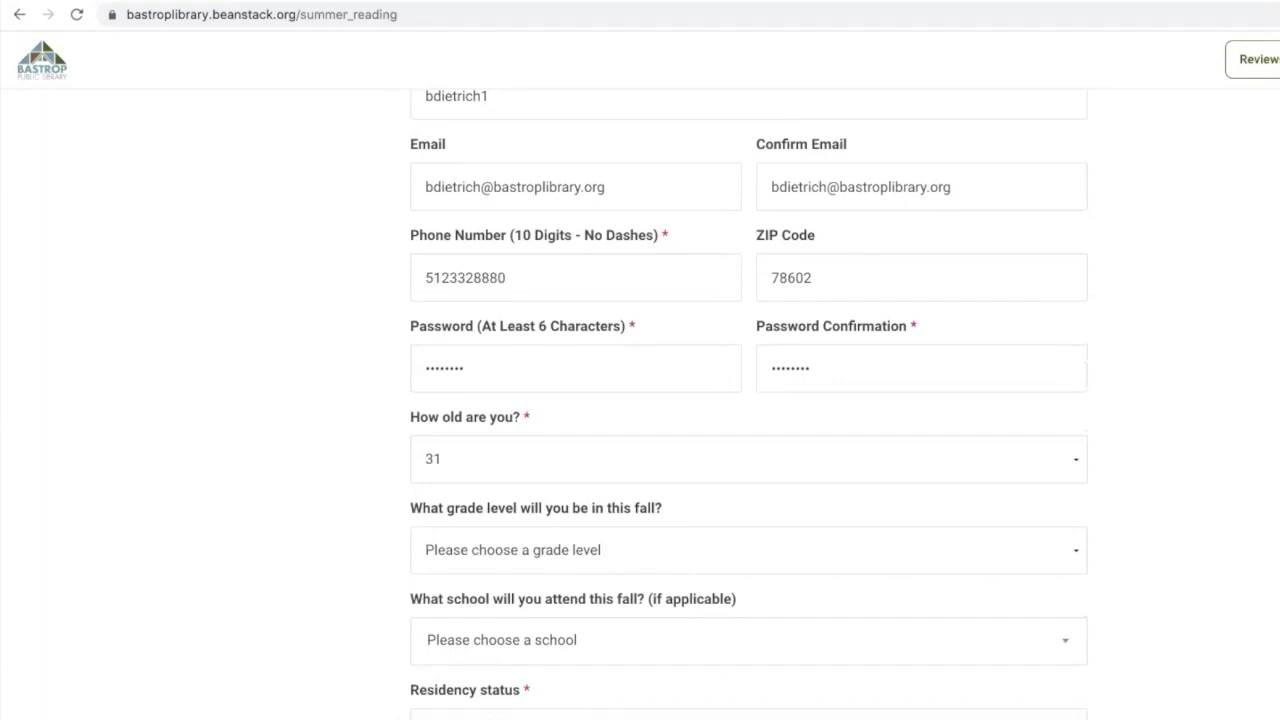
pyautogui.click(780, 718)
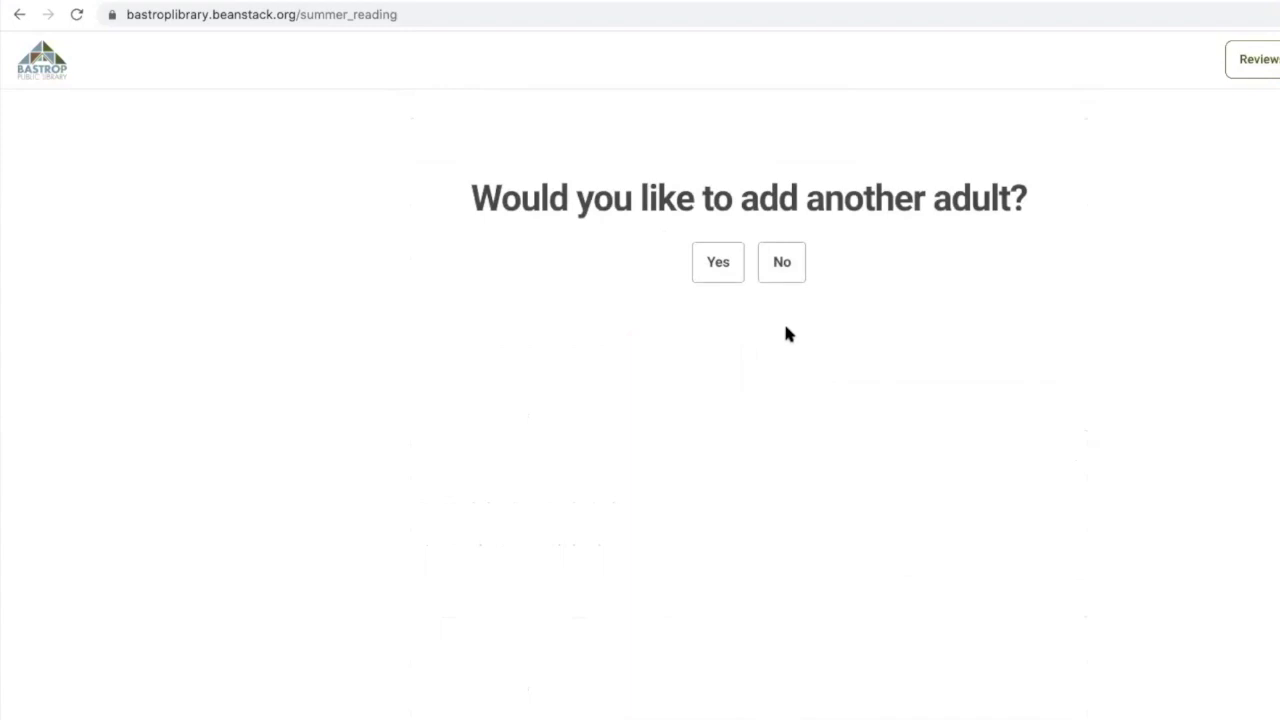
# Decline another adult, add a child, and enter the child's first and last name
pyautogui.click(778, 266)
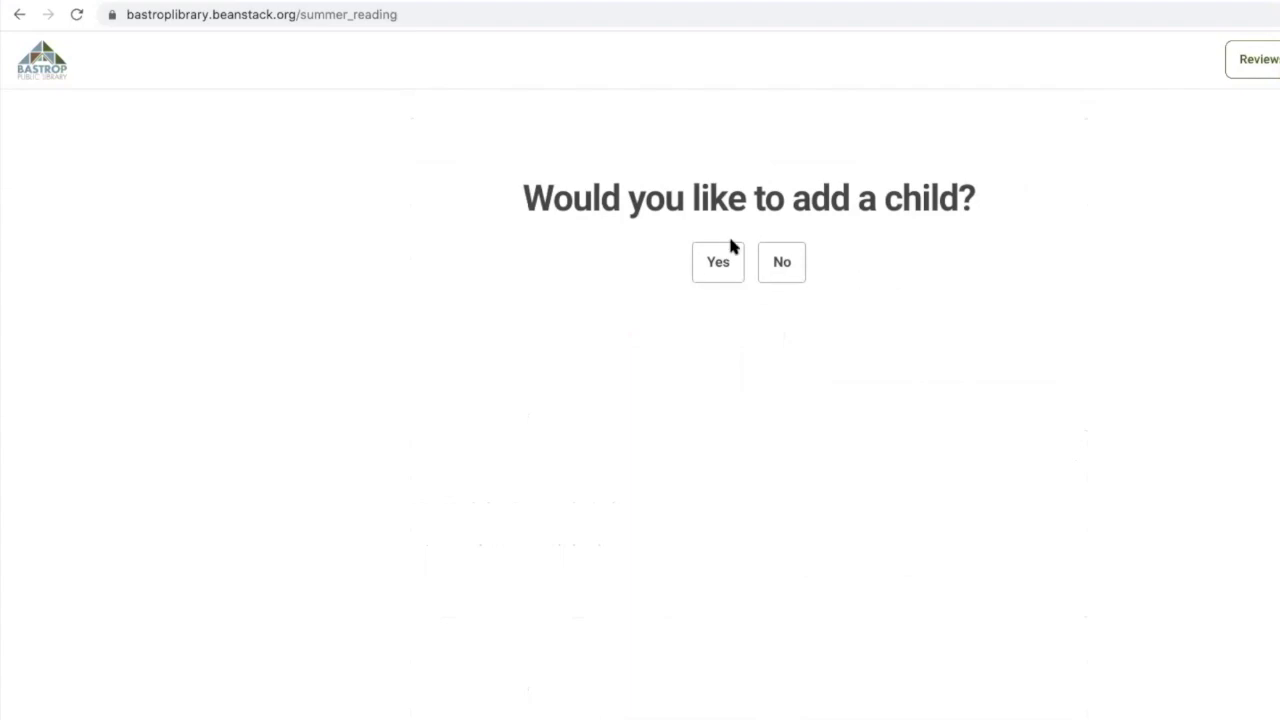
pyautogui.click(707, 264)
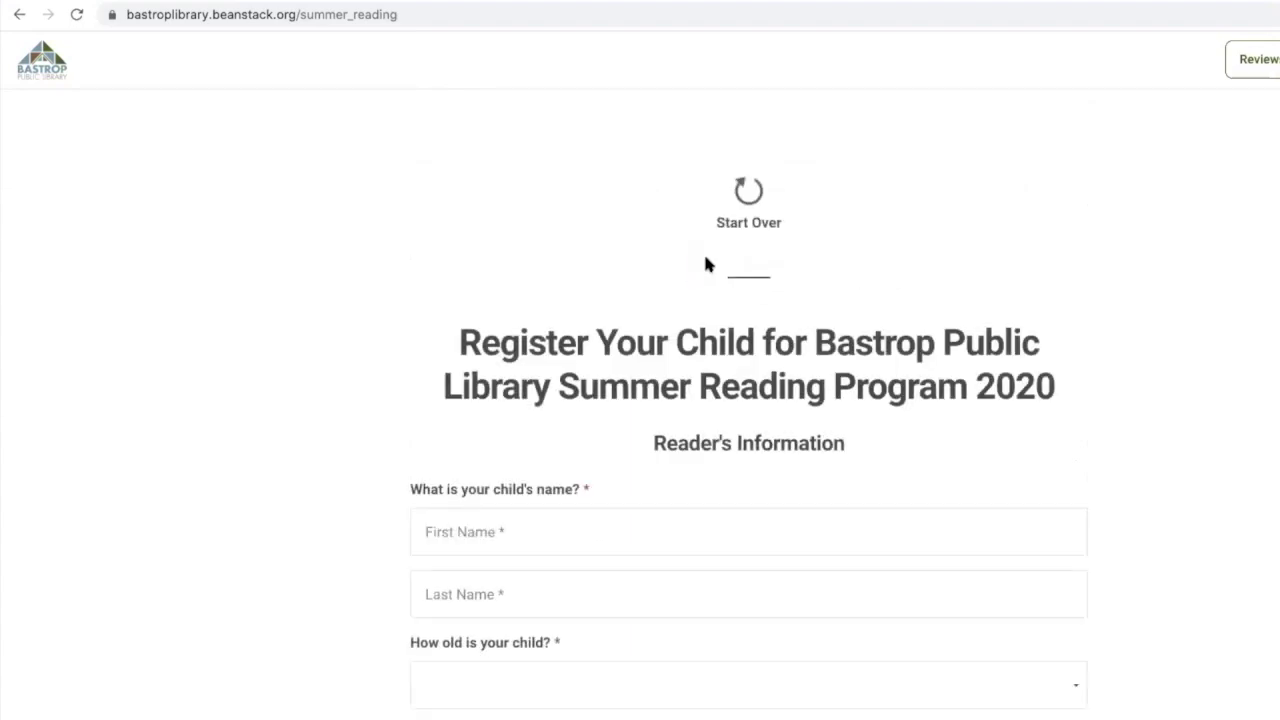
pyautogui.scroll(-1, 629, 497)
pyautogui.click(606, 447)
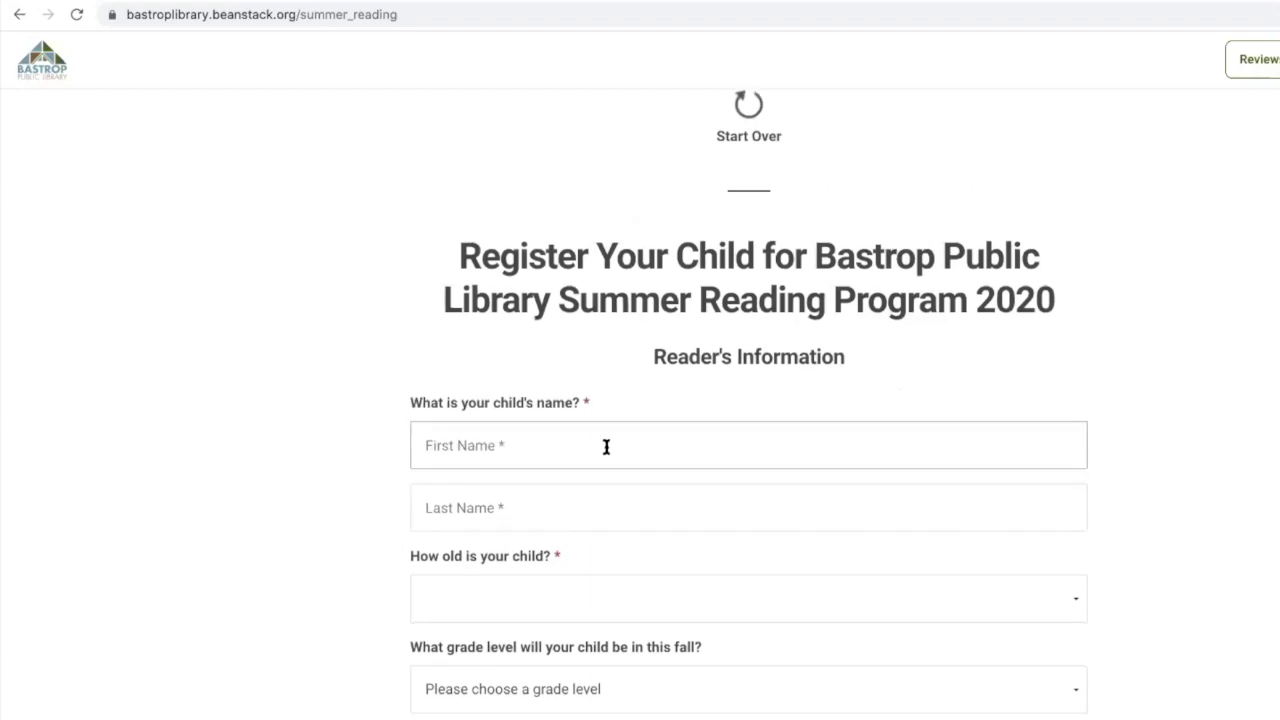
pyautogui.press('Tab')
pyautogui.press('Tab')
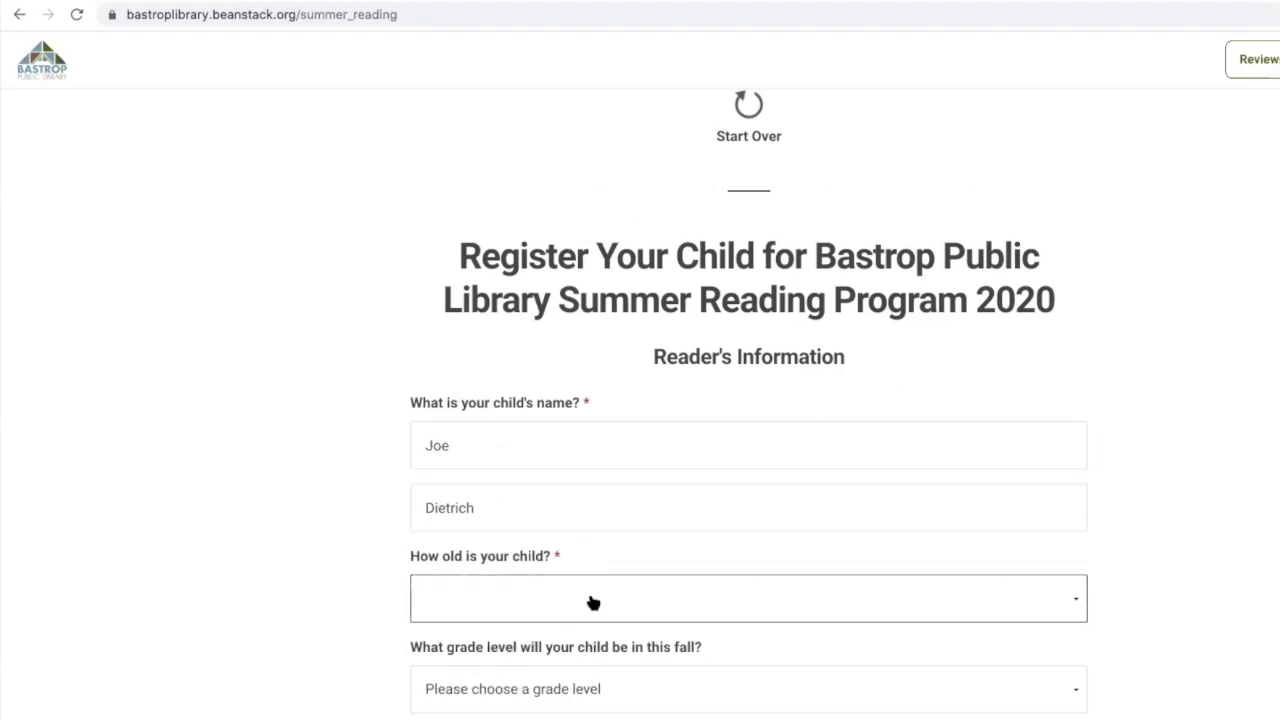
# Set the child's age to 7, grade to 2nd Grade, and school to Bluebonnet Elementary
pyautogui.click(593, 602)
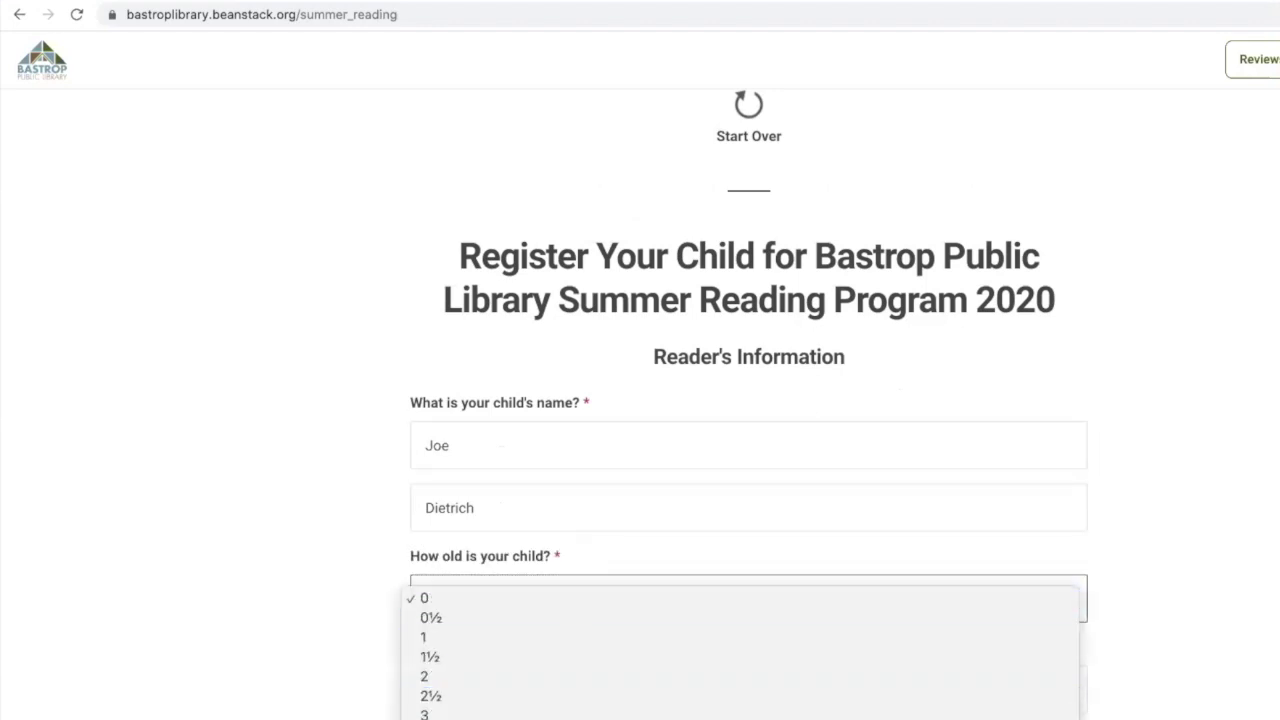
pyautogui.click(398, 717)
pyautogui.scroll(-2, 391, 713)
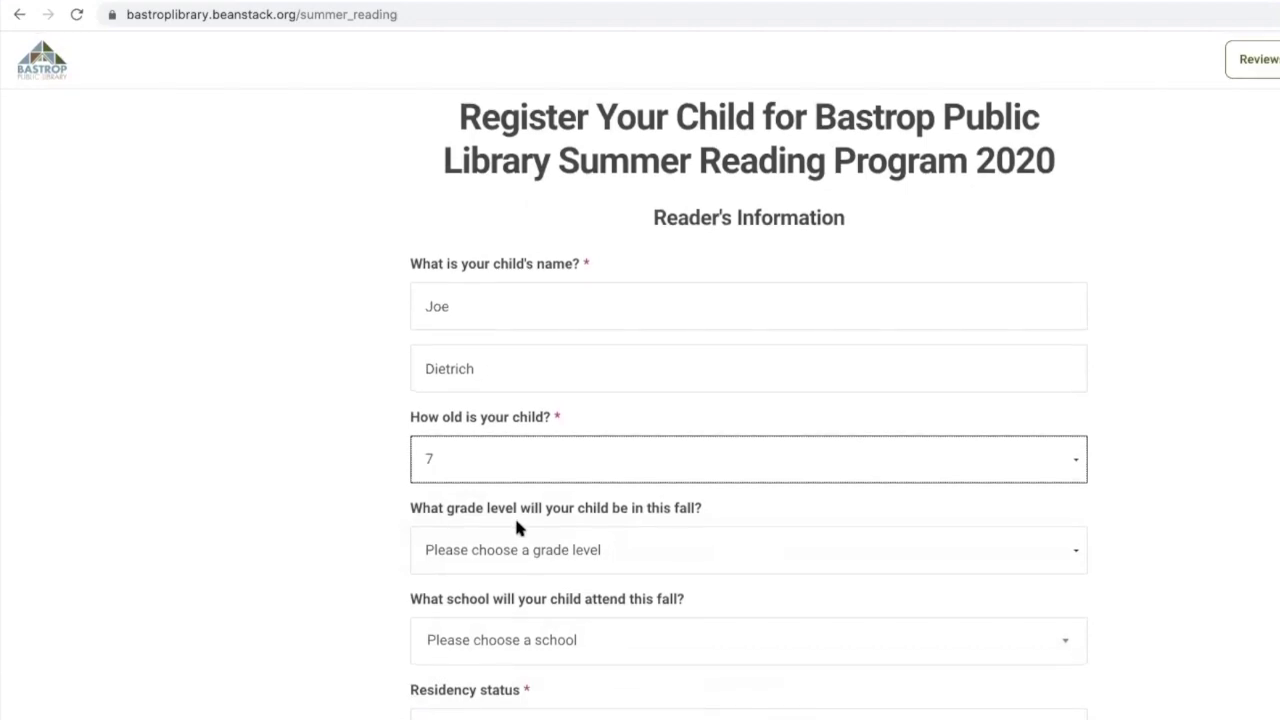
pyautogui.click(509, 563)
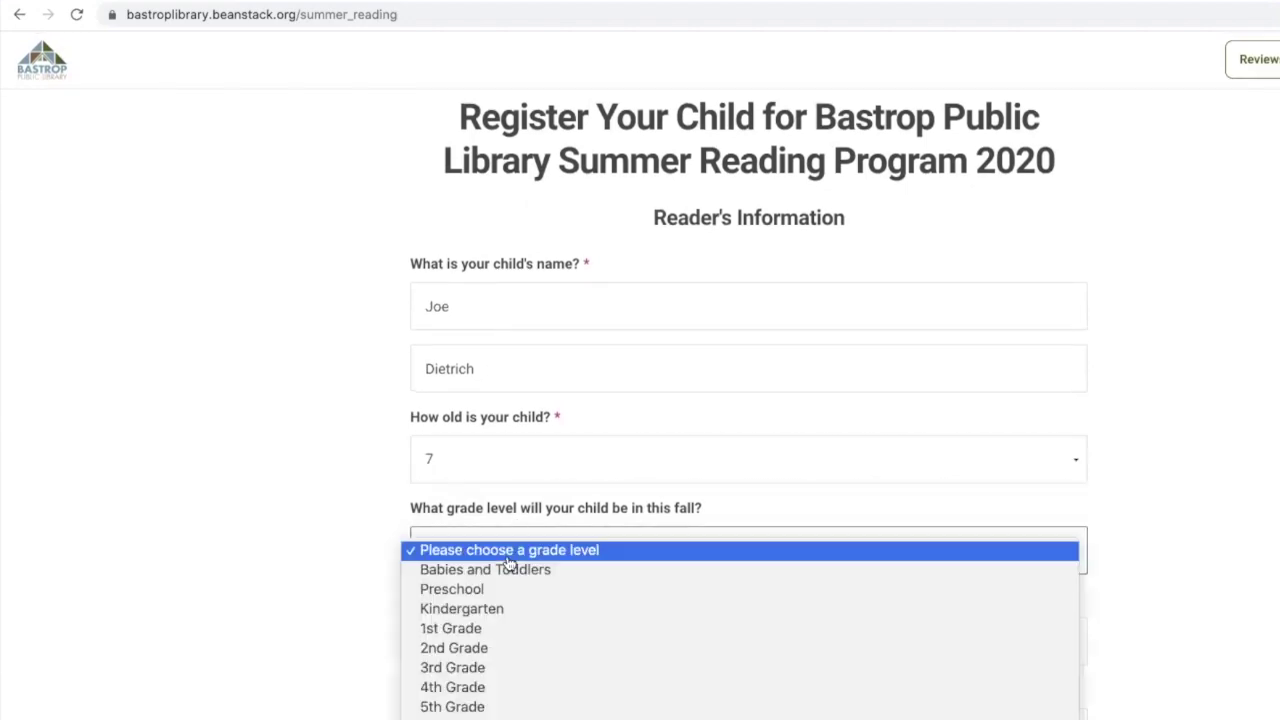
pyautogui.click(491, 649)
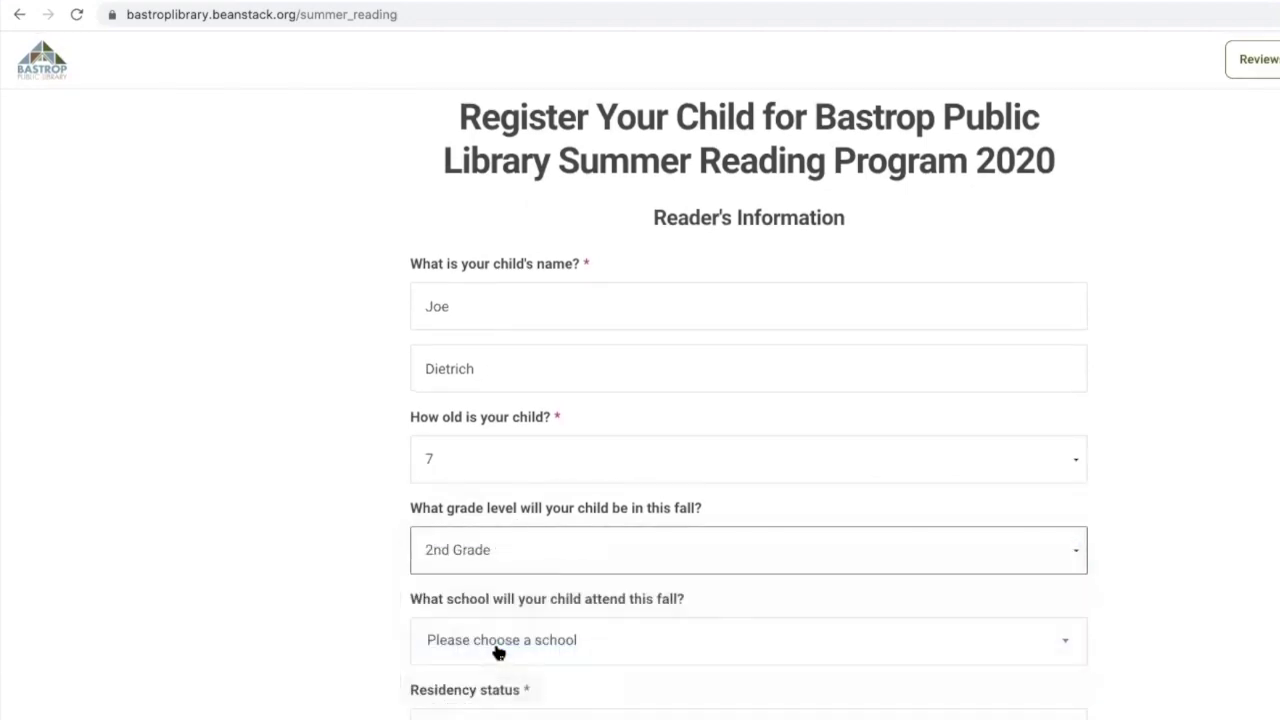
pyautogui.click(491, 637)
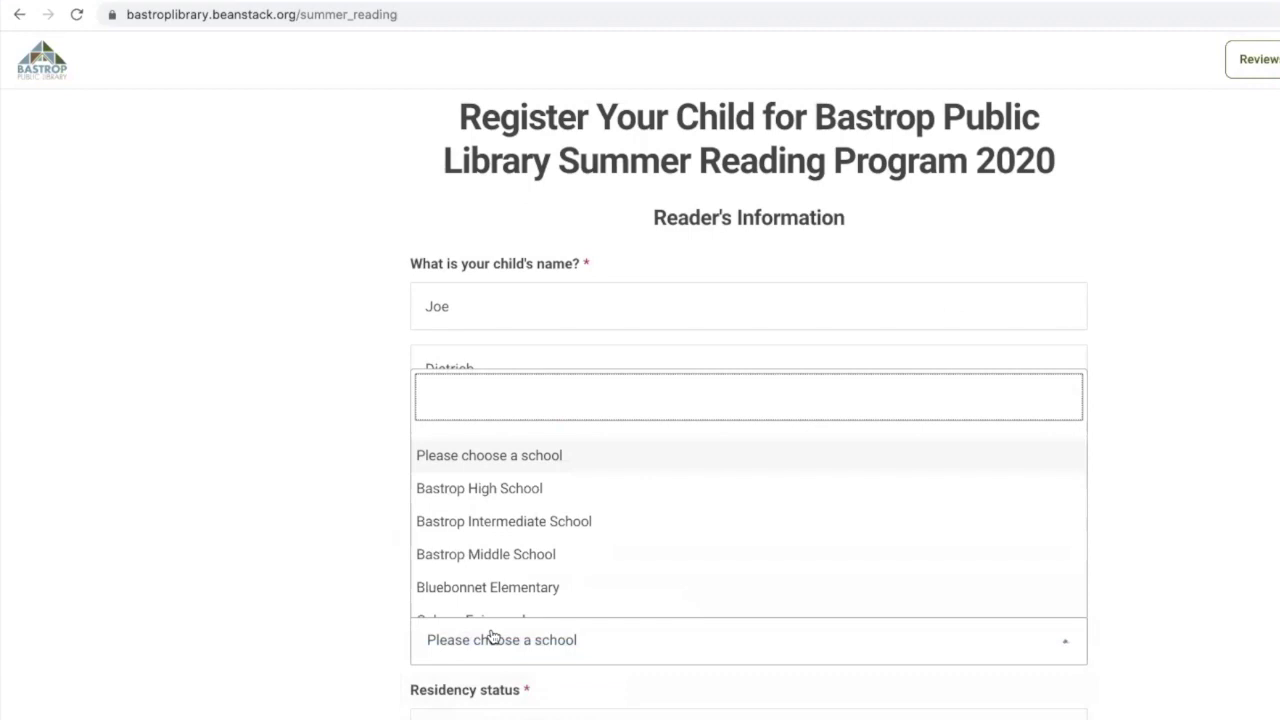
pyautogui.click(530, 588)
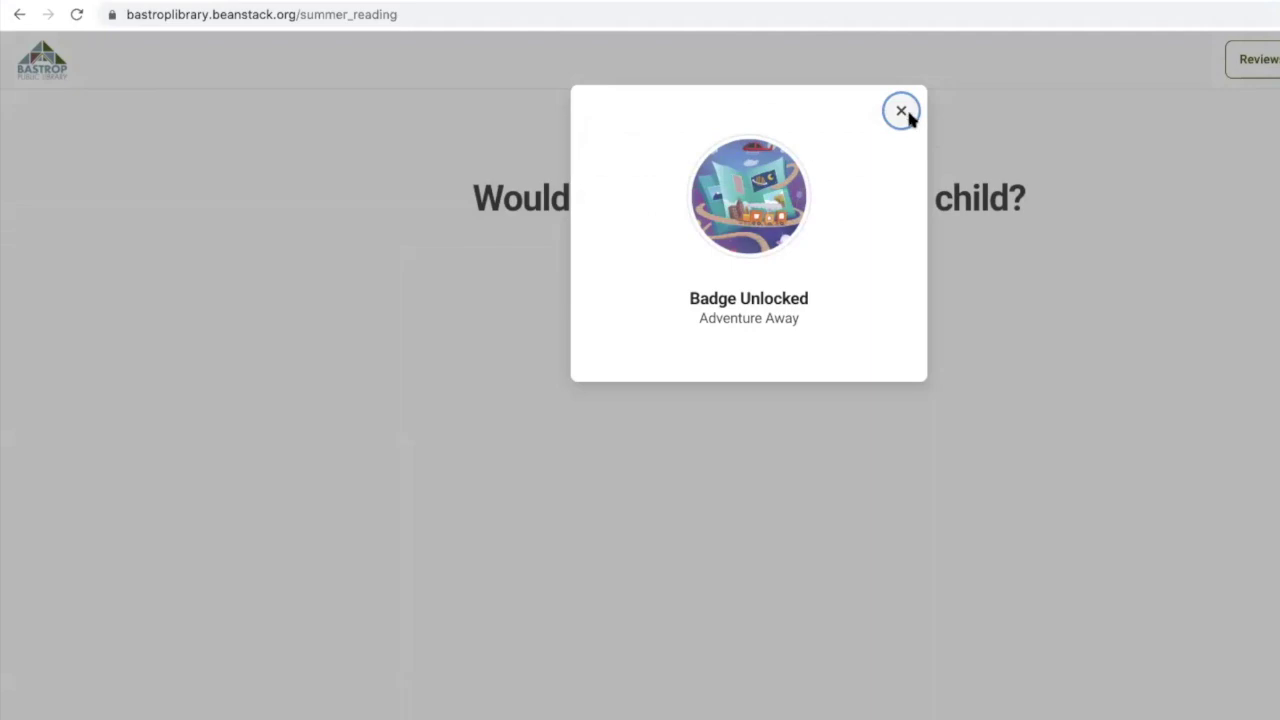
# Dismiss the Adventure Away badge notice, decline another child, and continue to 'You're all set up'
pyautogui.click(901, 112)
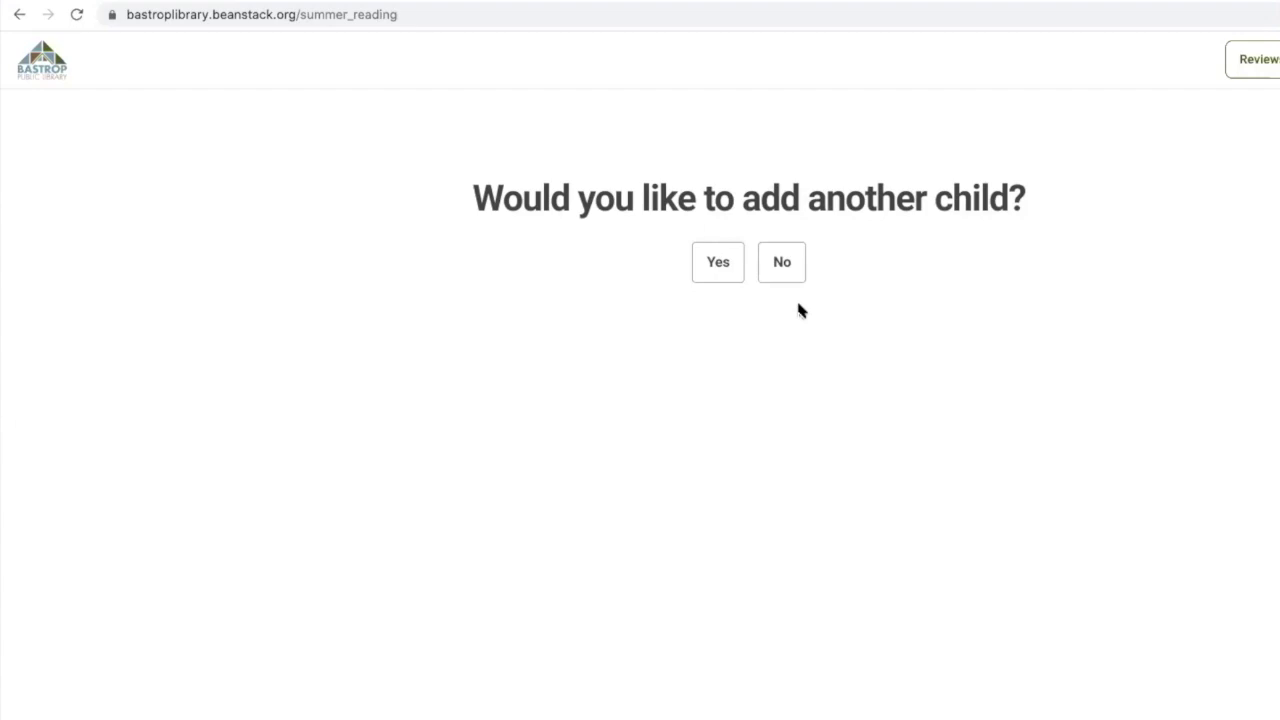
pyautogui.click(795, 262)
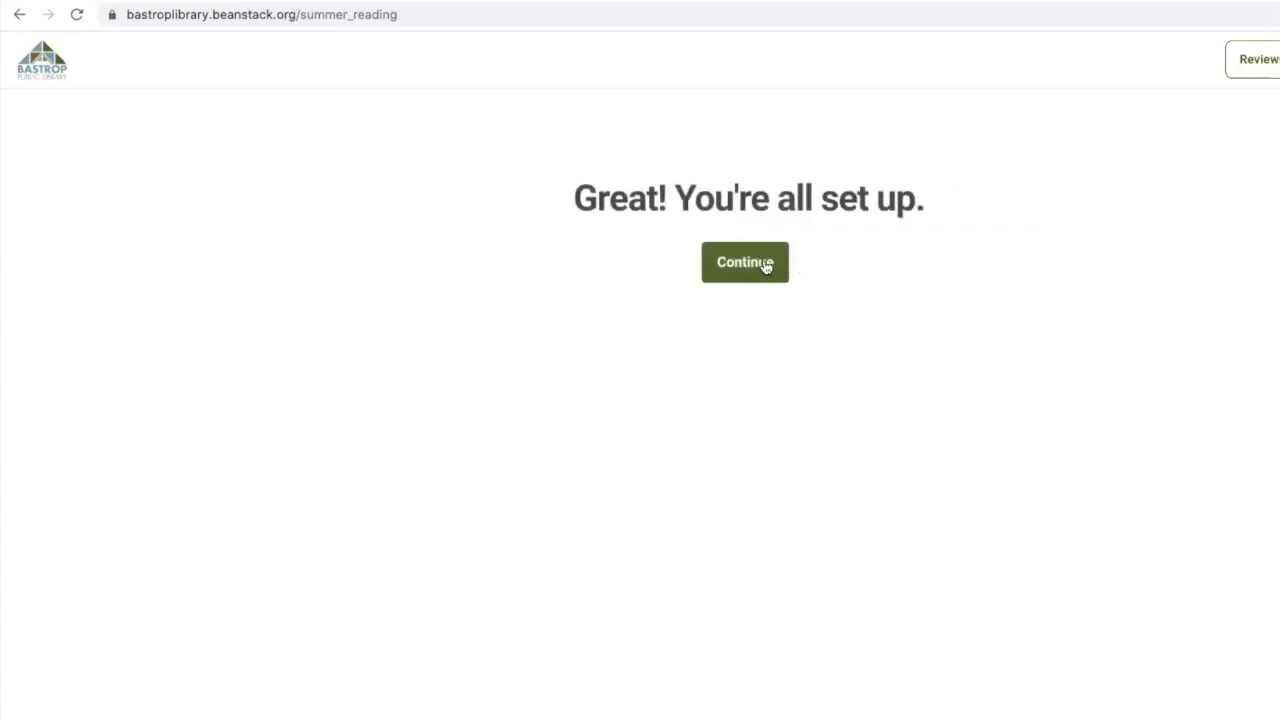
pyautogui.click(765, 264)
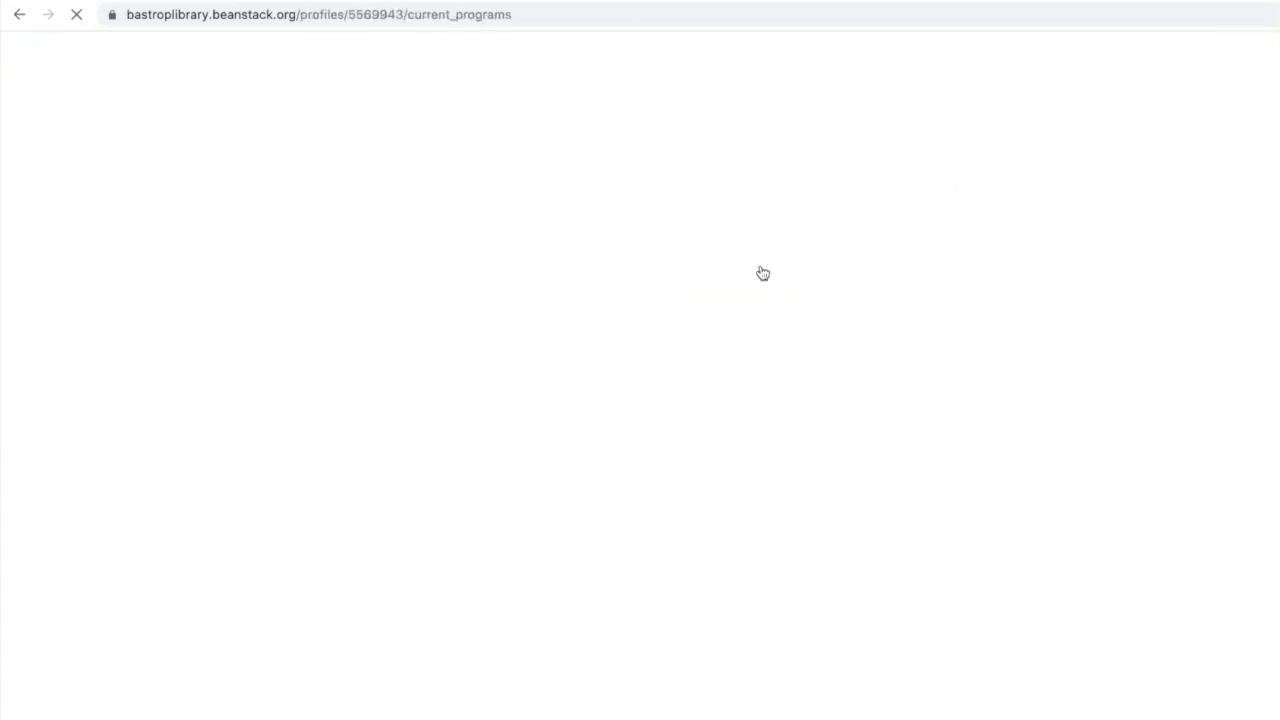